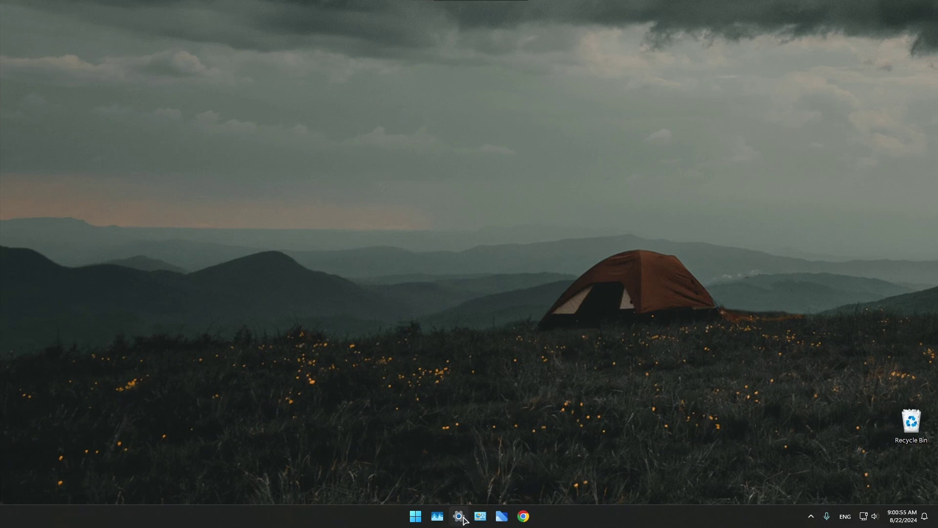
# Open Settings and navigate to the Accessibility > Keyboard page.
pyautogui.click(459, 516)
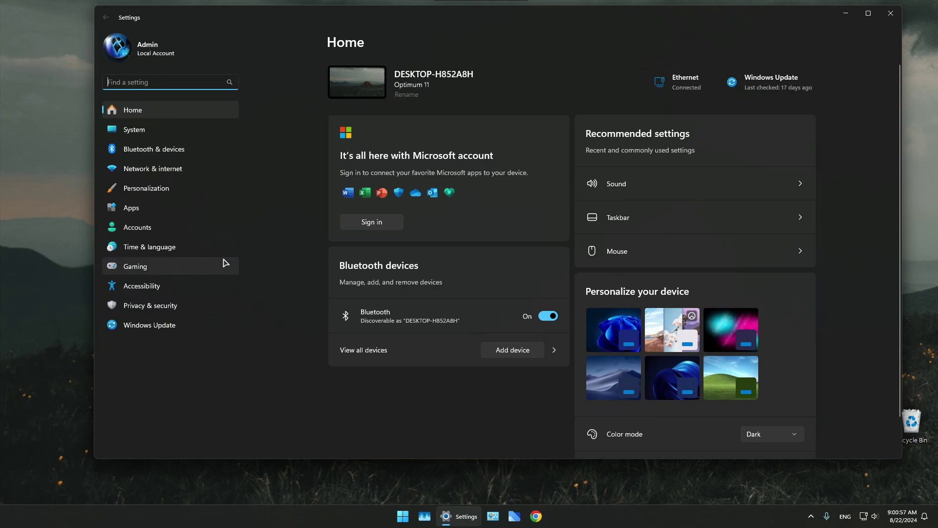
pyautogui.click(158, 289)
pyautogui.scroll(-3, 493, 263)
pyautogui.scroll(-2, 492, 265)
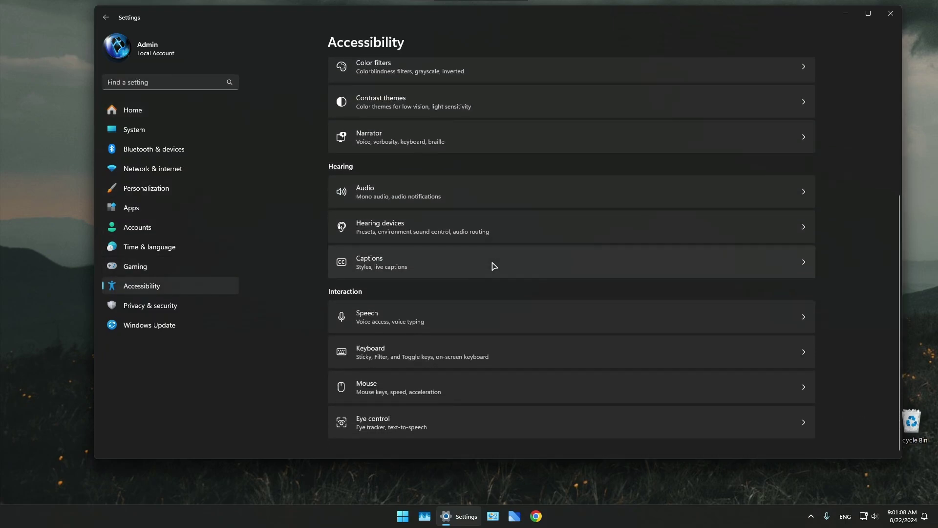
pyautogui.click(398, 359)
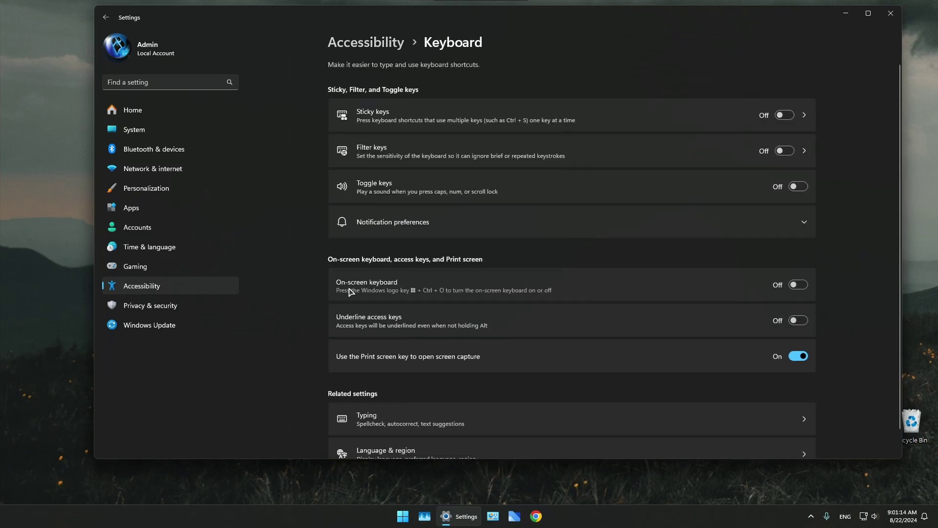
# Turn on the on-screen keyboard, minimize Settings, and move and enlarge the keyboard.
pyautogui.click(796, 287)
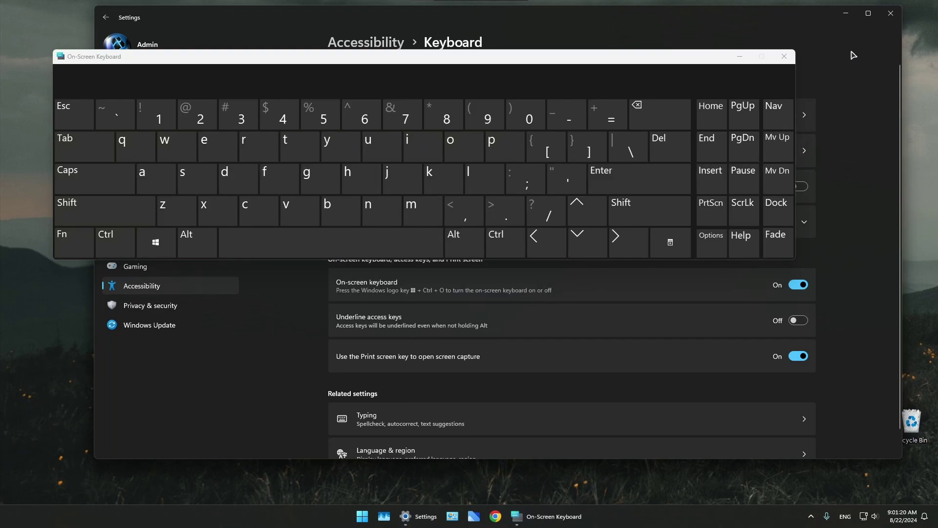
pyautogui.click(847, 15)
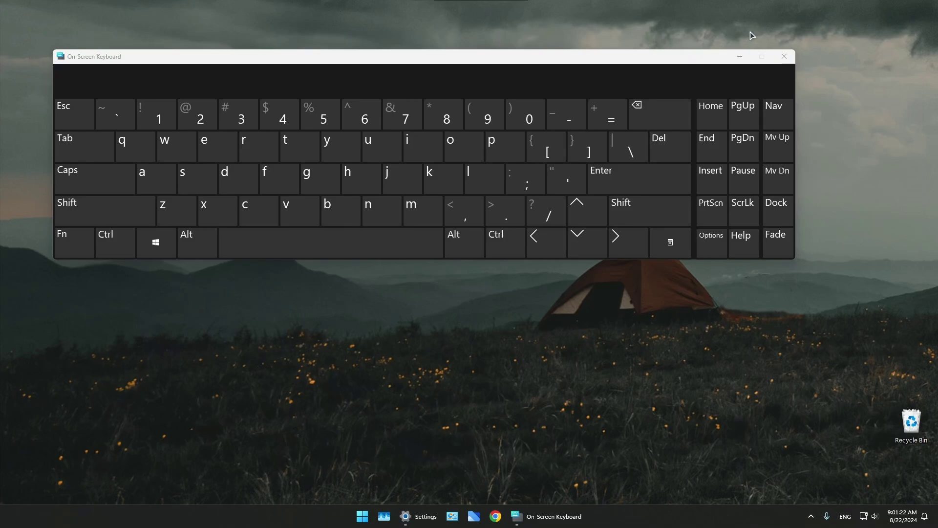
pyautogui.moveTo(462, 59); pyautogui.dragTo(561, 79)
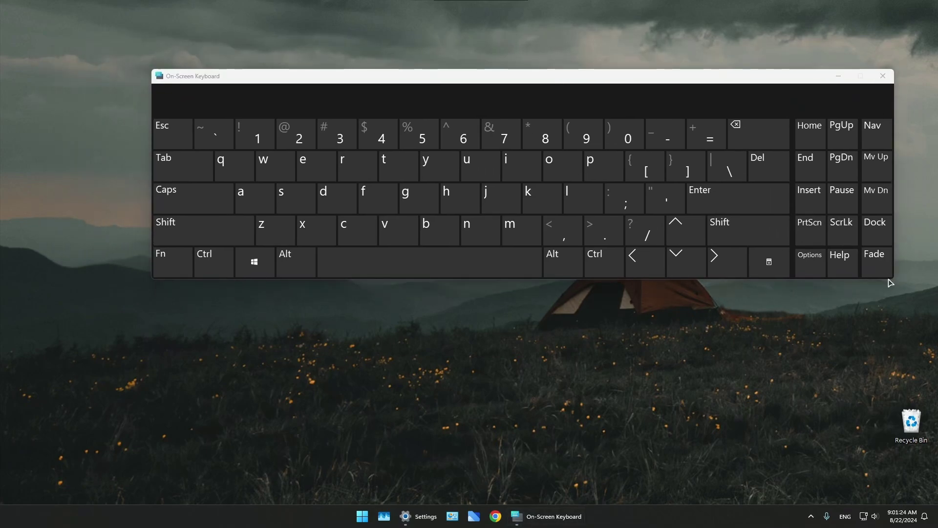
pyautogui.moveTo(892, 280)
pyautogui.mouseDown()
pyautogui.moveTo(731, 231)
pyautogui.moveTo(779, 308)
pyautogui.mouseUp()
pyautogui.moveTo(518, 76); pyautogui.dragTo(636, 88)
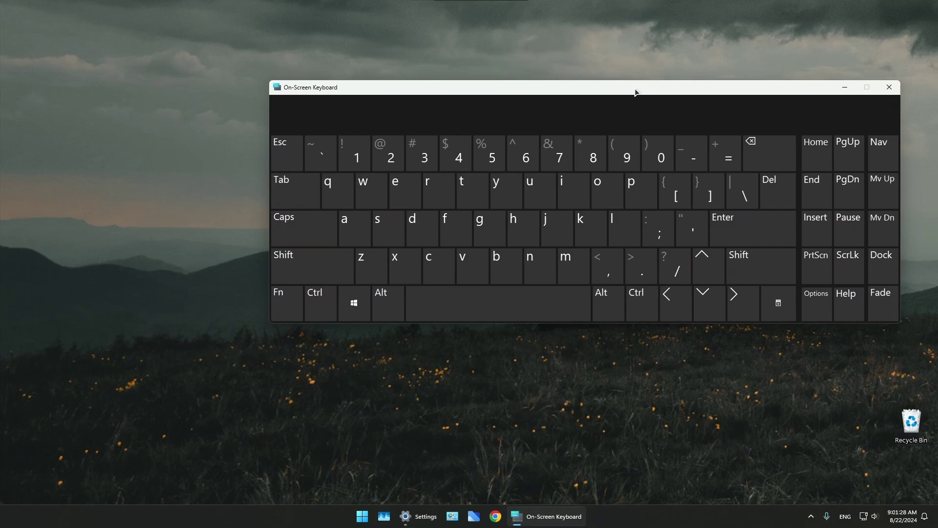
# Search the Start menu for 'reg' using the on-screen keyboard.
pyautogui.click(362, 517)
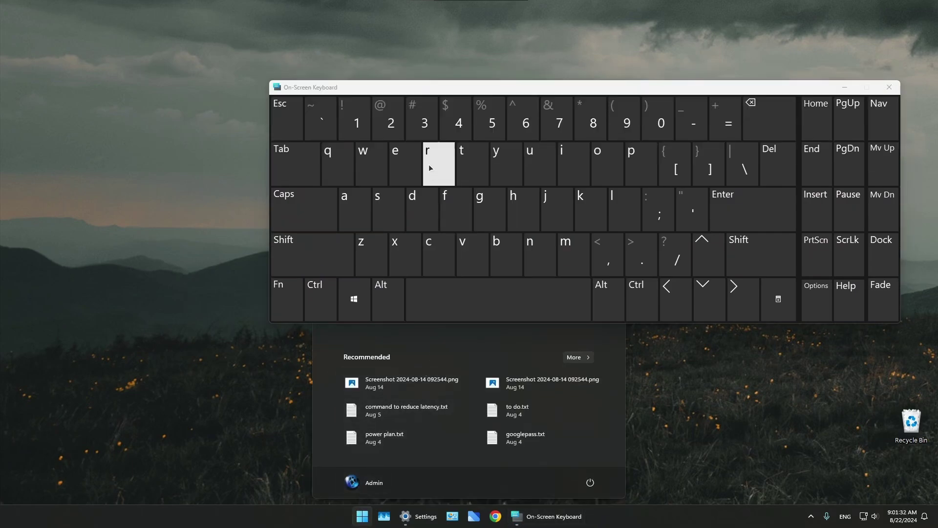
pyautogui.click(428, 164)
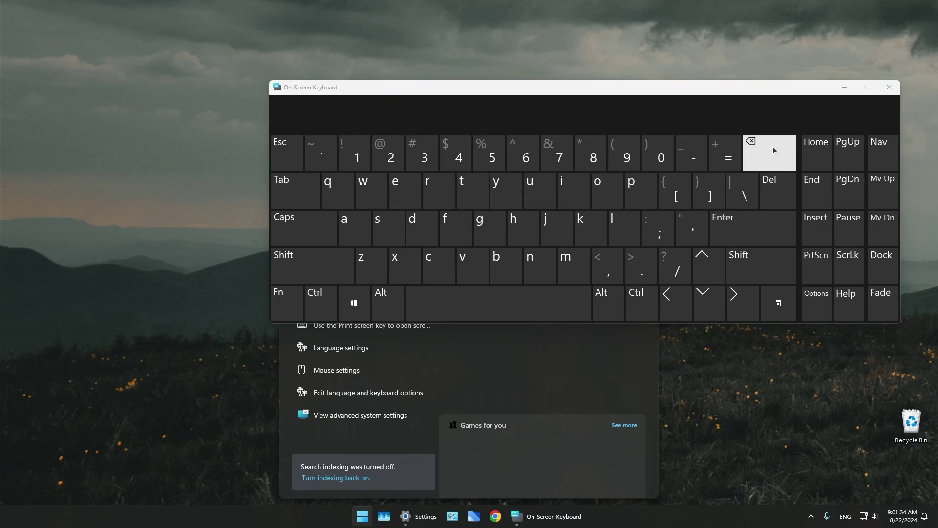
pyautogui.moveTo(513, 91)
pyautogui.mouseDown()
pyautogui.moveTo(609, 37)
pyautogui.moveTo(663, 62)
pyautogui.mouseUp()
pyautogui.click(587, 157)
pyautogui.click(553, 158)
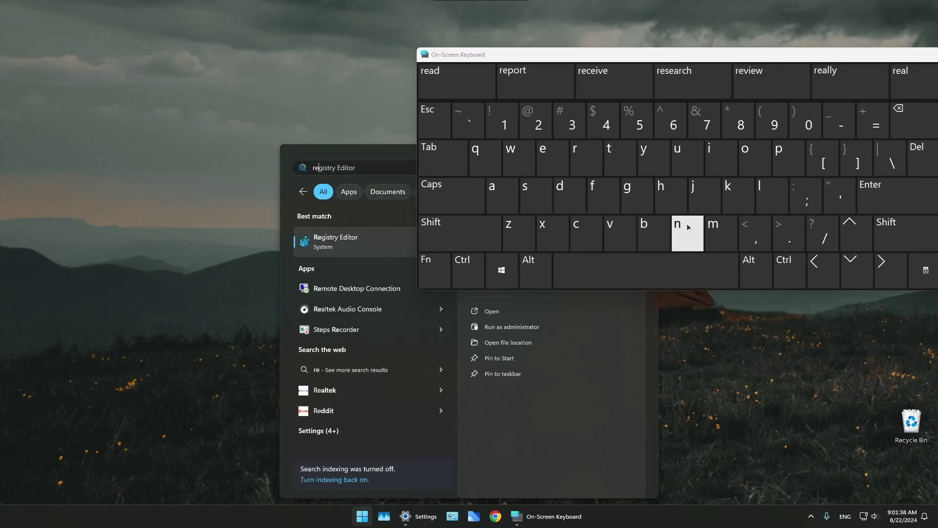
pyautogui.click(632, 194)
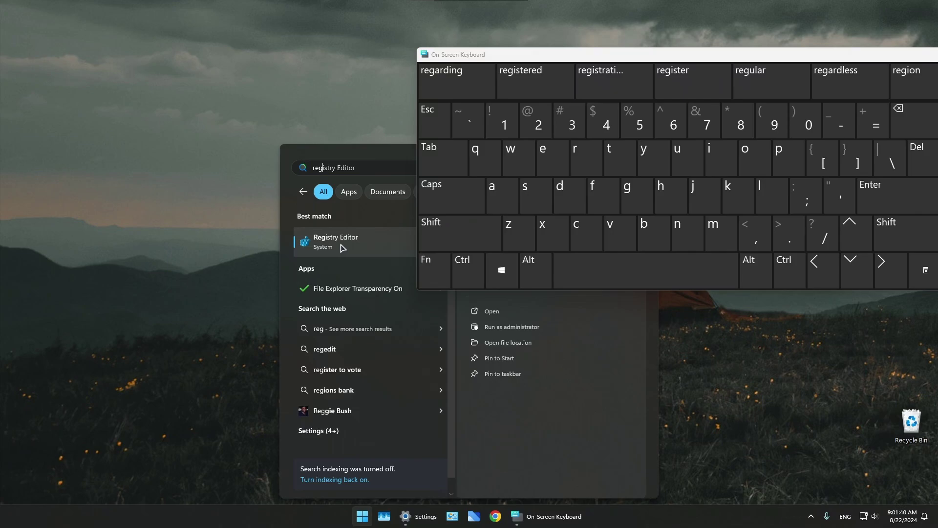
# Launch Registry Editor, hide the on-screen keyboard, and enlarge the window and key tree pane.
pyautogui.click(356, 249)
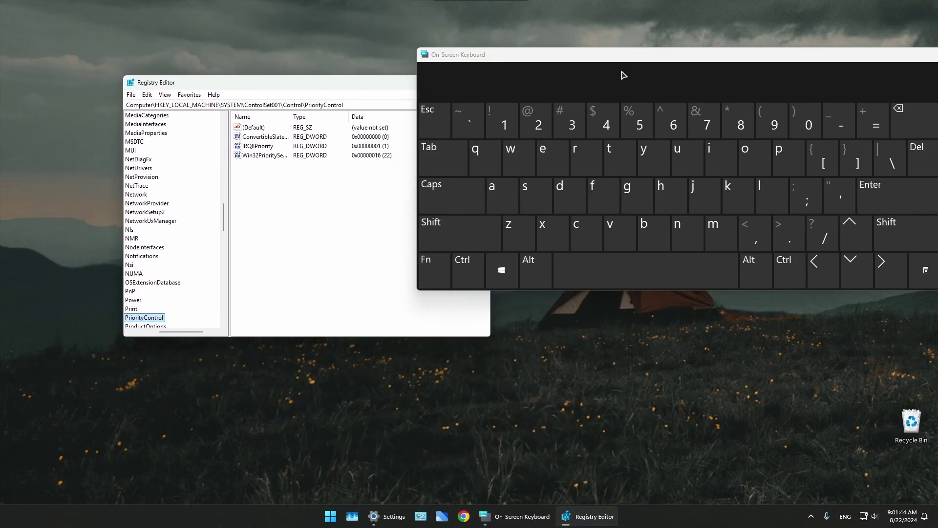
pyautogui.moveTo(904, 58); pyautogui.dragTo(512, 171)
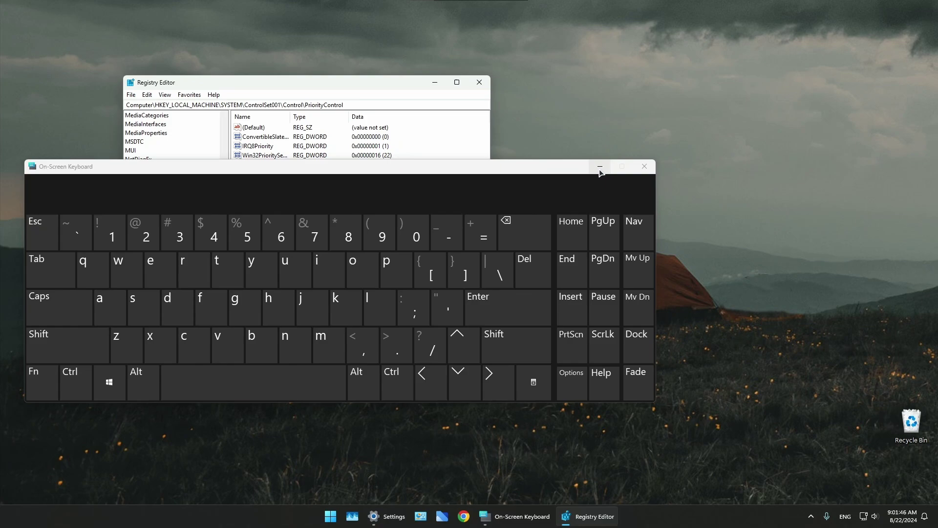
pyautogui.click(600, 166)
pyautogui.moveTo(490, 336); pyautogui.dragTo(629, 393)
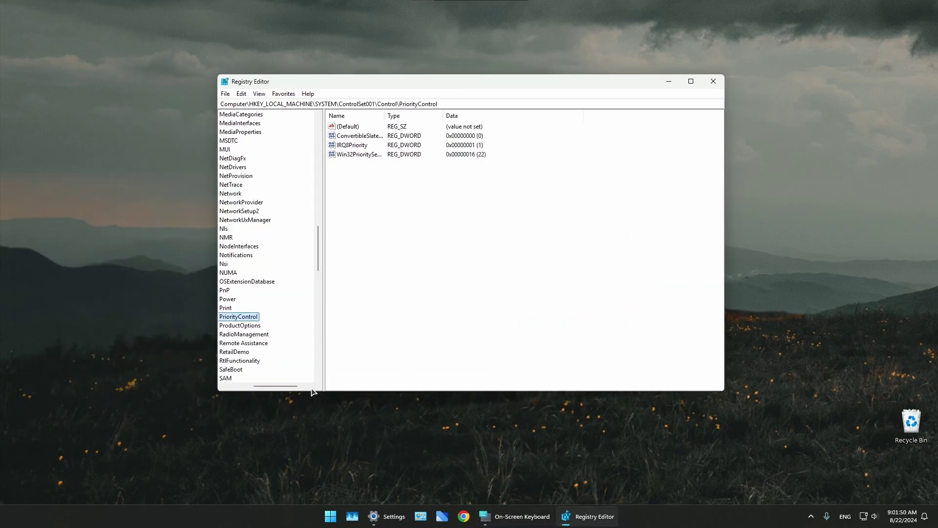
pyautogui.moveTo(293, 386); pyautogui.dragTo(242, 387)
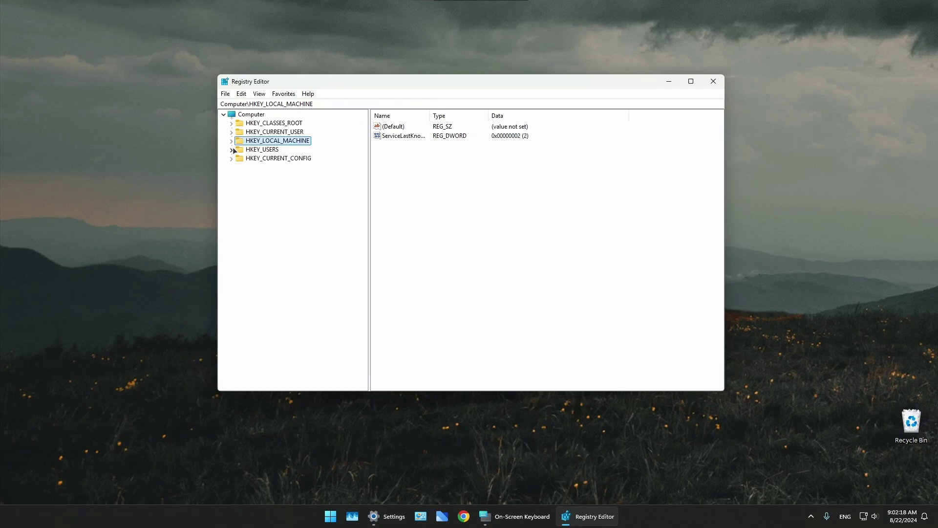
# Expand HKEY_LOCAL_MACHINE > SYSTEM > CurrentControlSet > Services in the key tree.
pyautogui.click(232, 140)
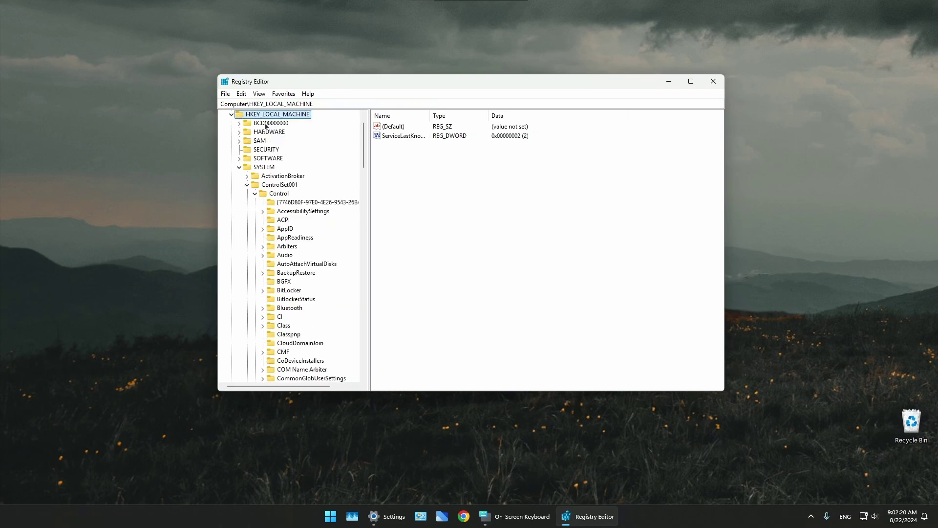
pyautogui.click(240, 168)
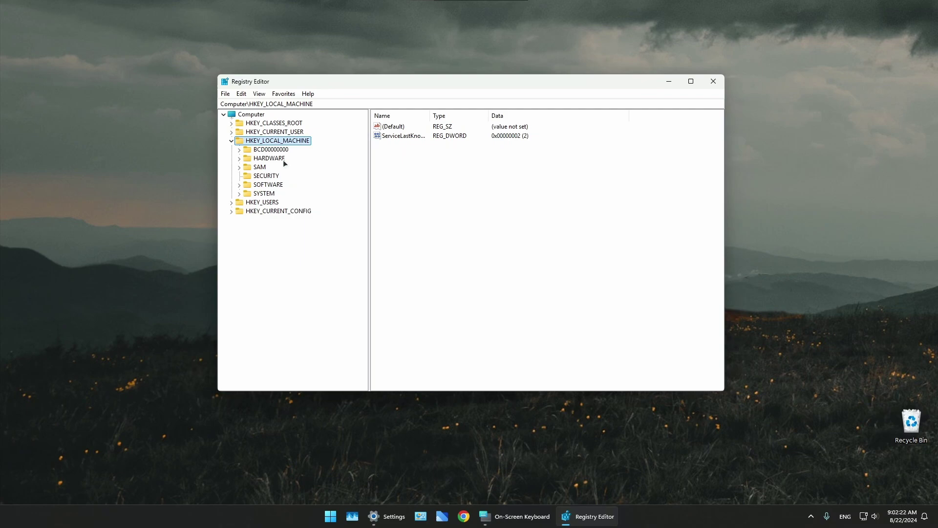
pyautogui.click(240, 194)
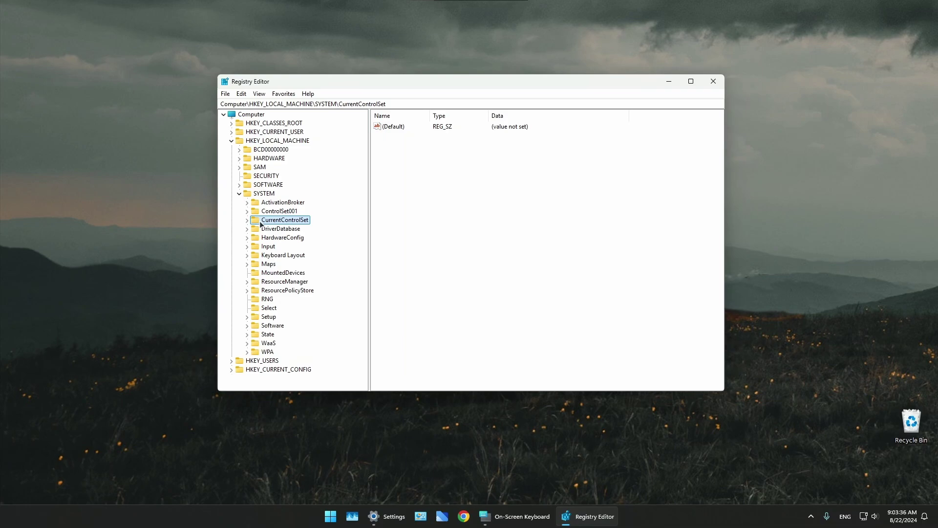
pyautogui.click(247, 220)
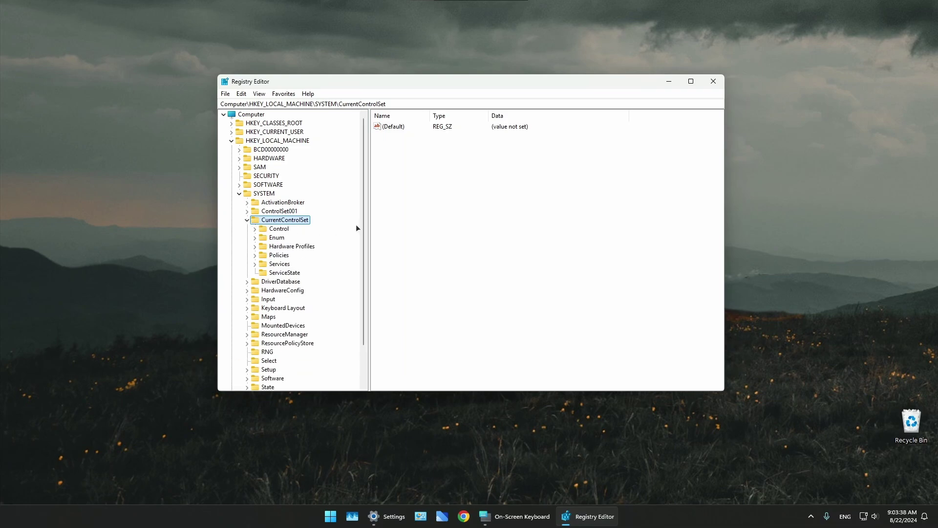
pyautogui.click(254, 264)
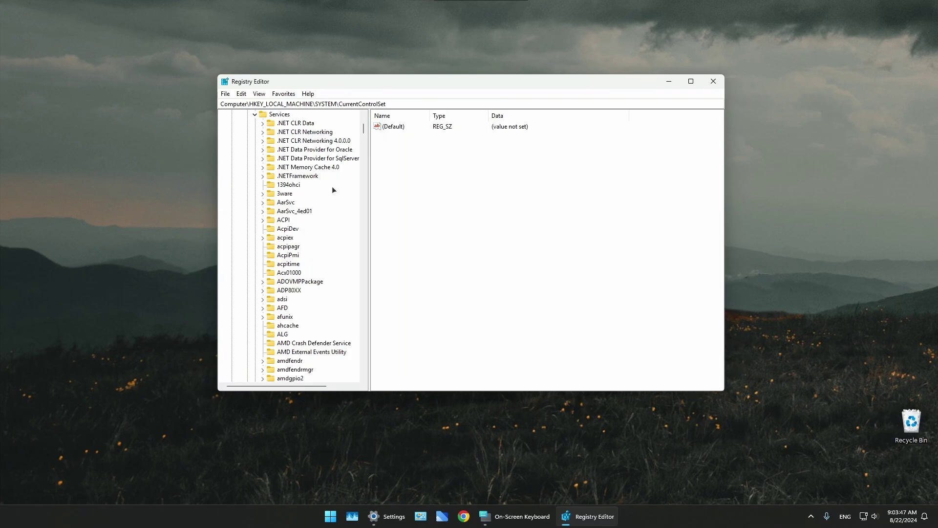
pyautogui.scroll(-1, 332, 187)
pyautogui.scroll(-3, 335, 249)
pyautogui.scroll(-3, 339, 306)
pyautogui.scroll(-5, 340, 307)
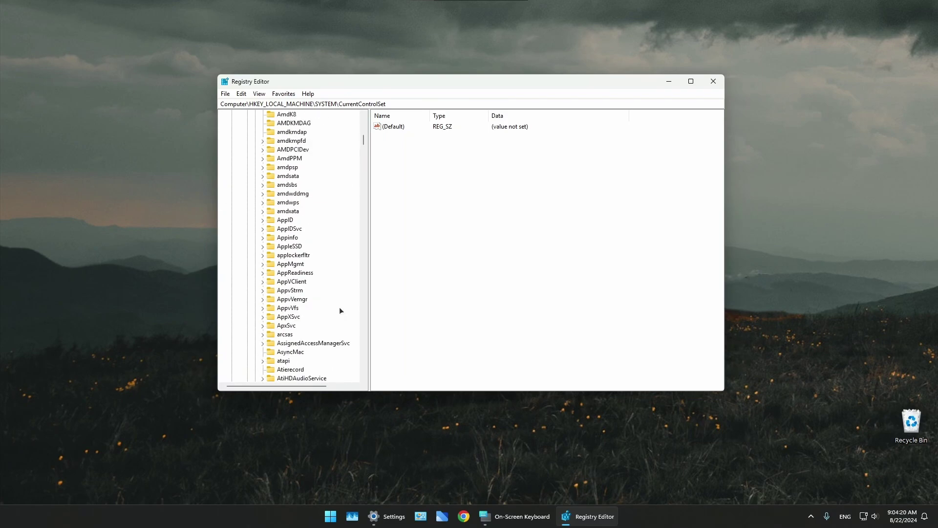
pyautogui.scroll(-5, 340, 307)
pyautogui.scroll(-5, 339, 307)
pyautogui.scroll(-5, 340, 307)
pyautogui.scroll(-4, 339, 308)
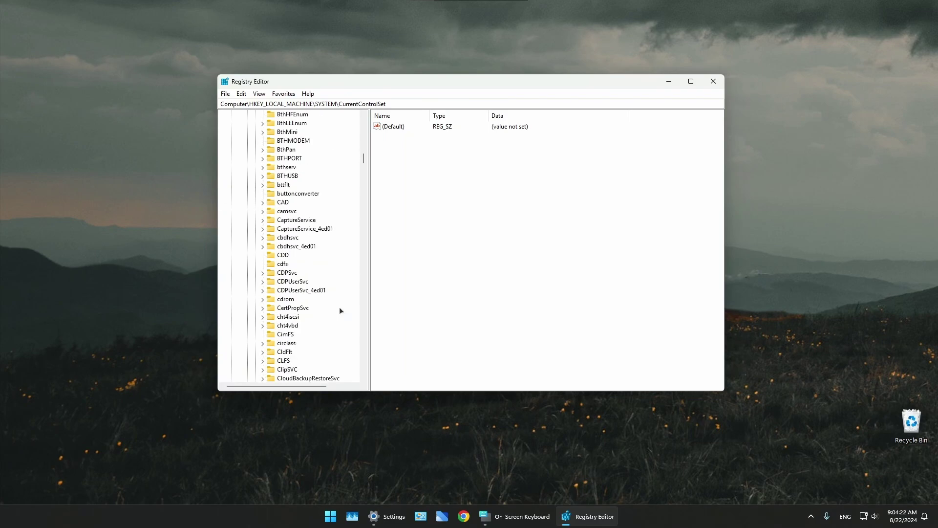
pyautogui.scroll(-4, 339, 307)
pyautogui.scroll(-4, 339, 308)
pyautogui.scroll(-4, 340, 307)
pyautogui.scroll(-4, 340, 309)
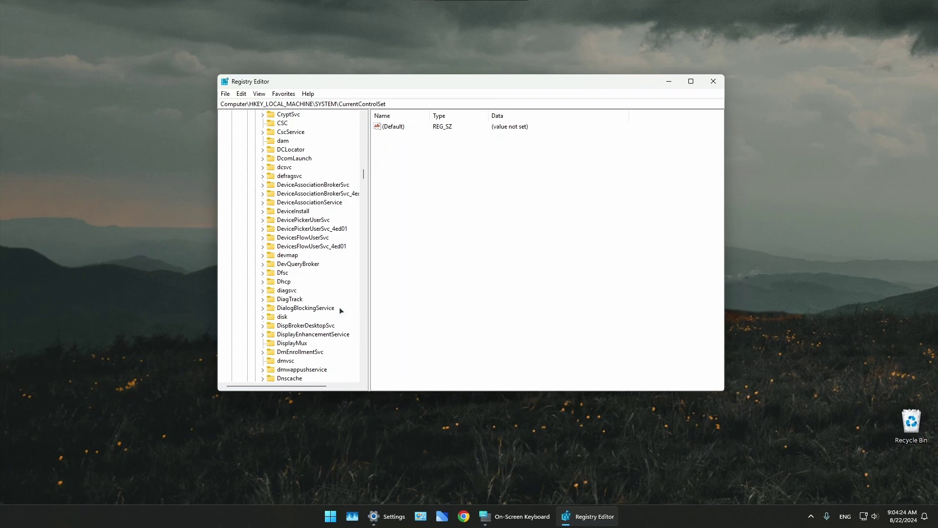
pyautogui.scroll(-4, 340, 309)
pyautogui.scroll(-2, 340, 309)
pyautogui.scroll(-5, 339, 308)
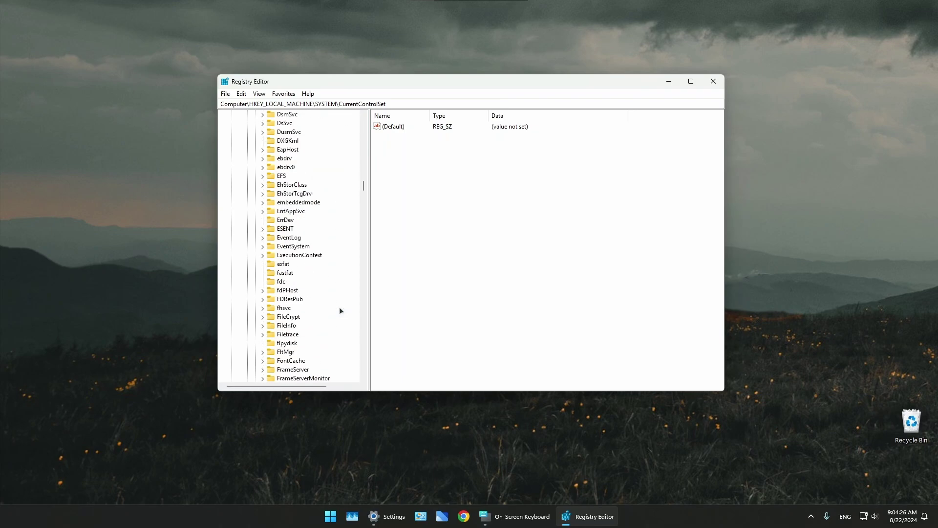
pyautogui.scroll(-5, 339, 307)
pyautogui.scroll(-4, 340, 307)
pyautogui.scroll(-4, 339, 307)
pyautogui.scroll(-2, 339, 307)
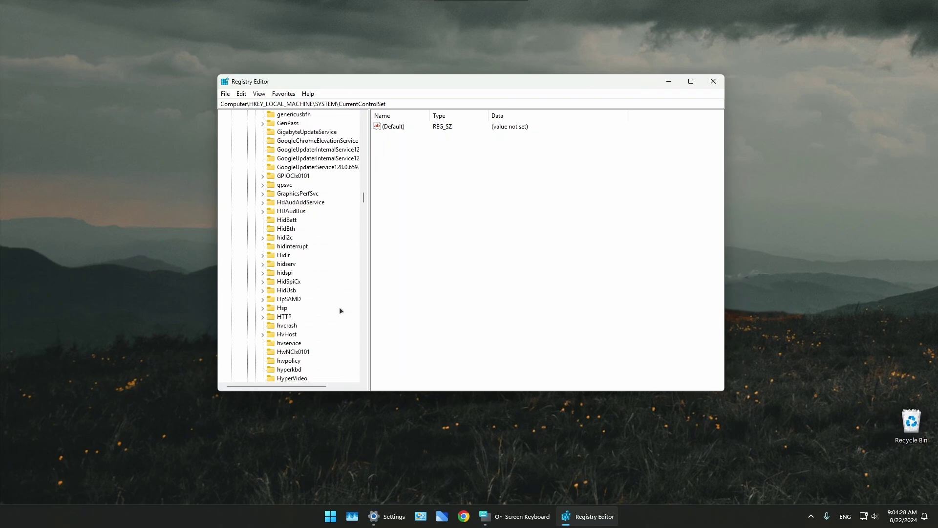
pyautogui.scroll(-2, 339, 307)
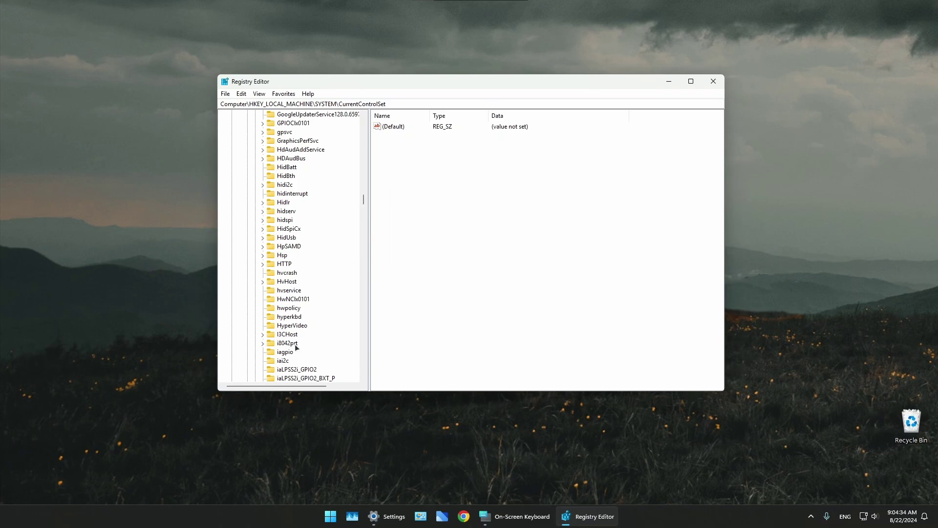
# Select the i8042prt service key and its Start value.
pyautogui.click(287, 343)
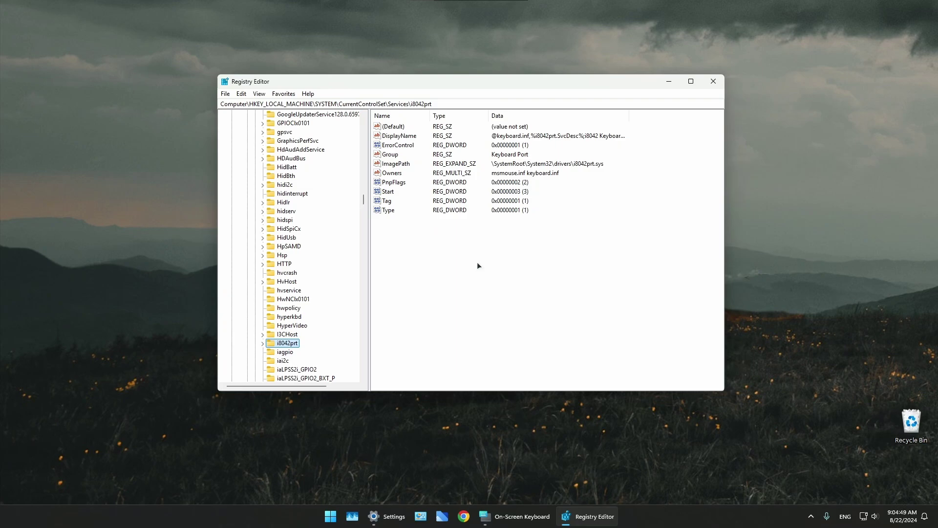
pyautogui.click(387, 193)
# Change the i8042prt Start DWORD value from 3 to 1 and save it.
pyautogui.doubleClick(388, 192)
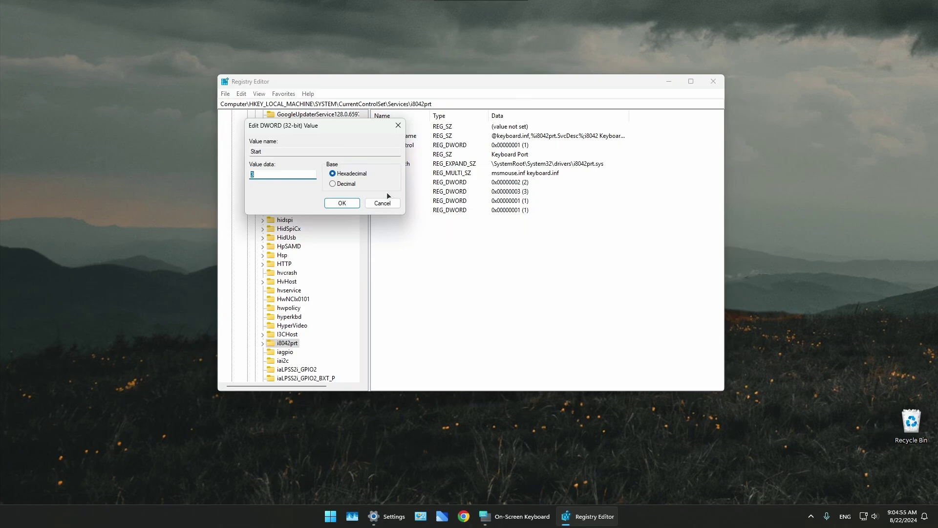
pyautogui.moveTo(313, 133); pyautogui.dragTo(564, 228)
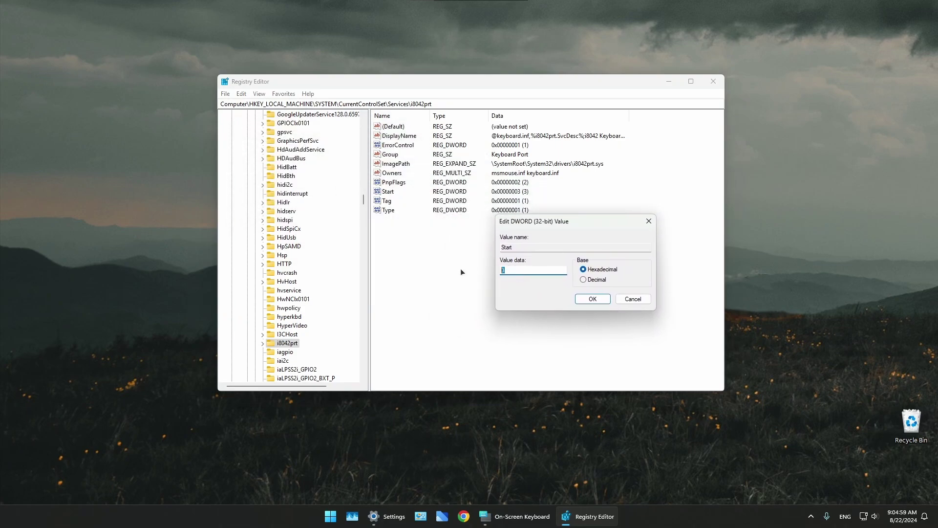
pyautogui.click(592, 299)
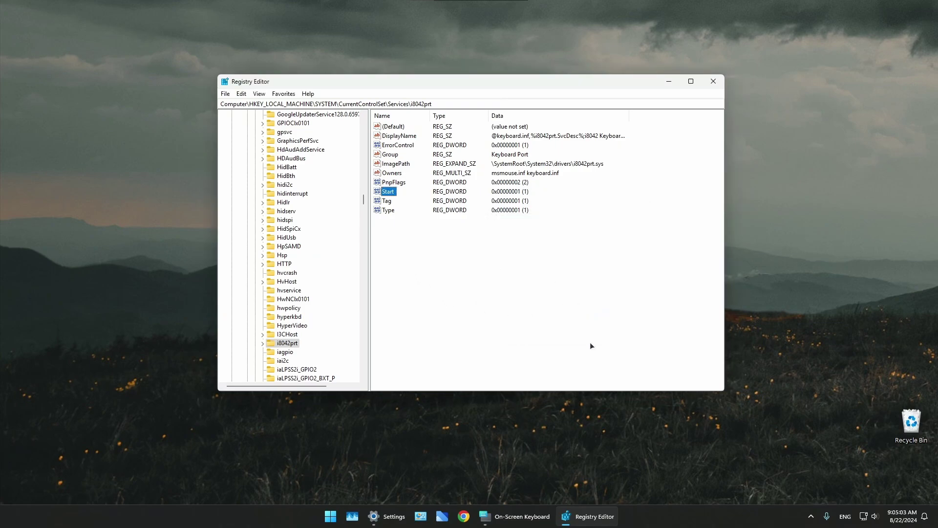